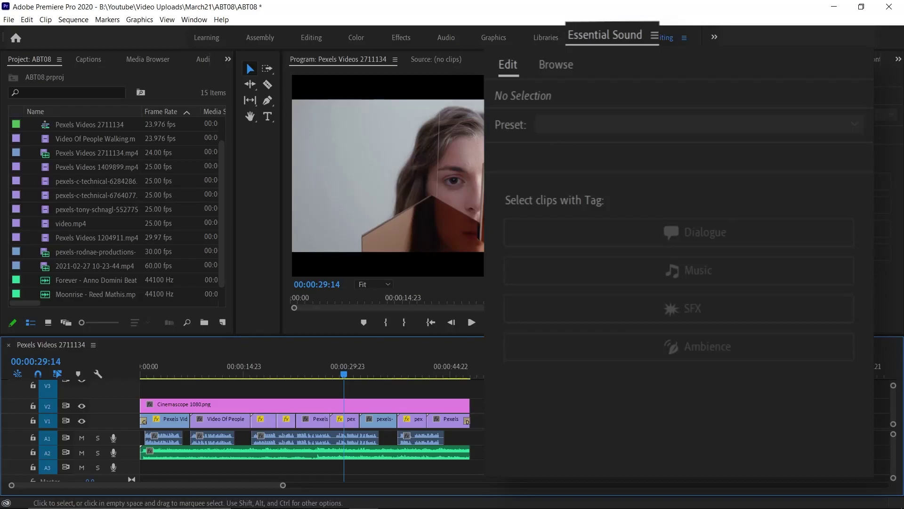
- Show Essential Sound and tag all voice-over clips on track A1 as Dialogue
{"action": "left_click", "coordinate": [194, 19]}
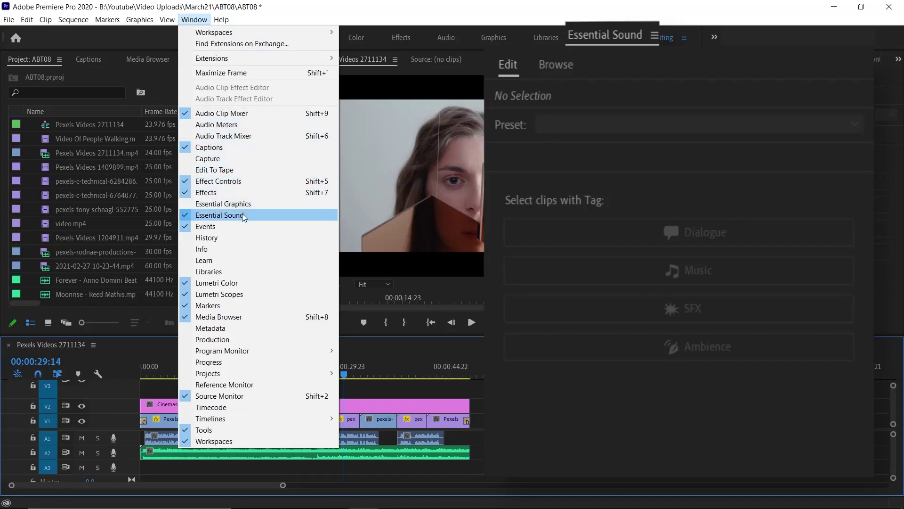
{"action": "left_click", "coordinate": [279, 215]}
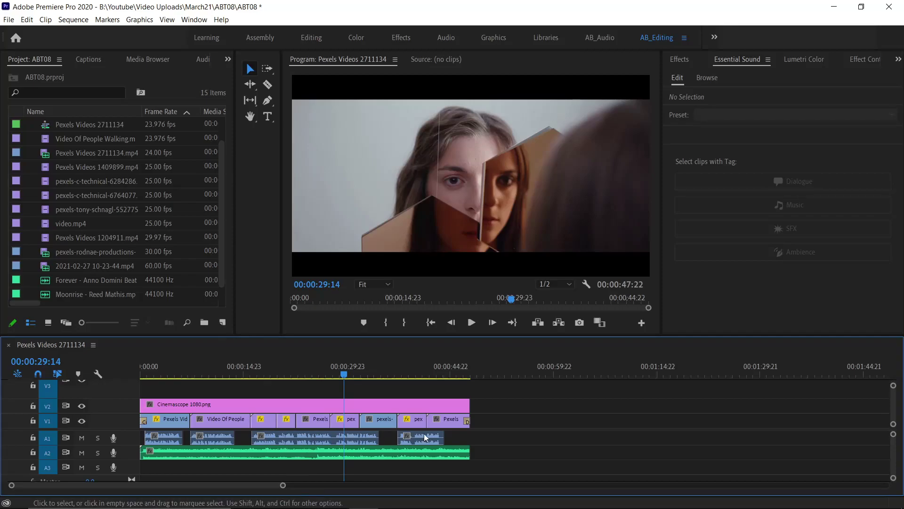
{"action": "left_click_drag", "start_coordinate": [456, 436], "coordinate": [138, 432]}
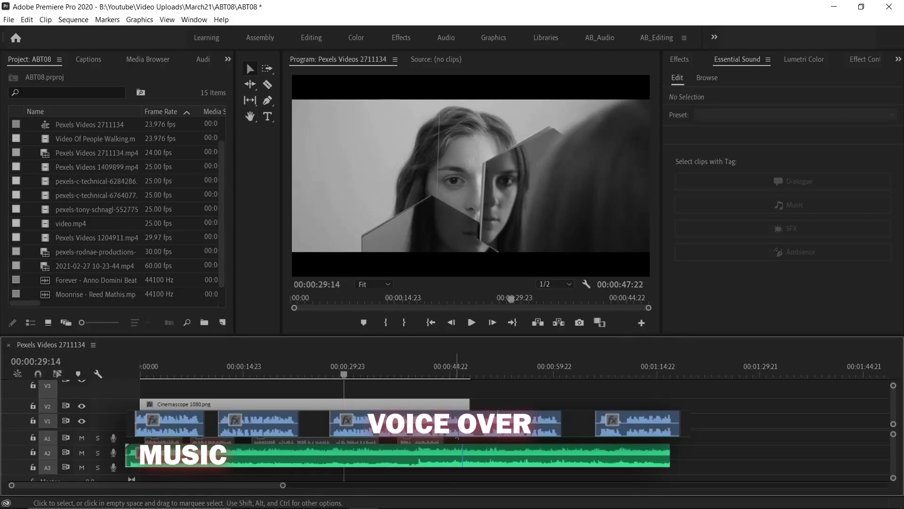
{"action": "left_click_drag", "start_coordinate": [464, 433], "coordinate": [158, 442]}
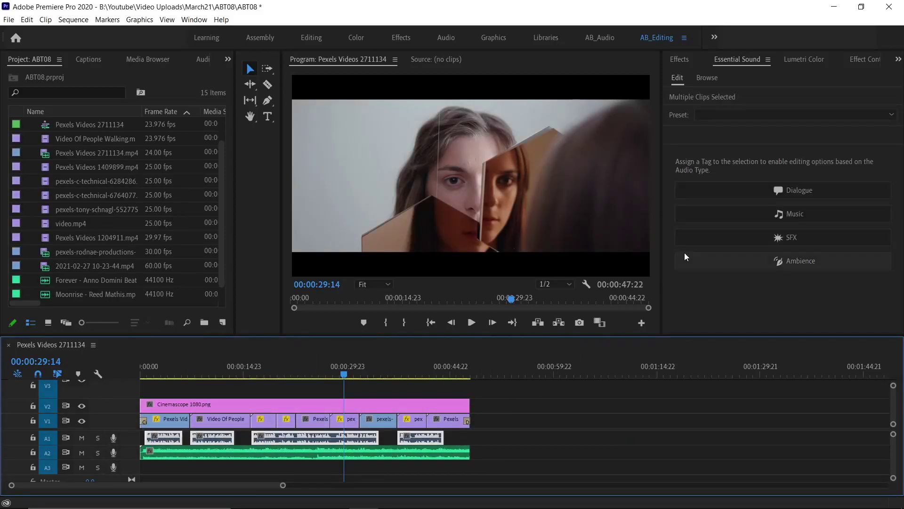
{"action": "left_click", "coordinate": [773, 195]}
- Tag the Moonrise music clip on track A2 as Music and enable Ducking for it
{"action": "left_click", "coordinate": [430, 452]}
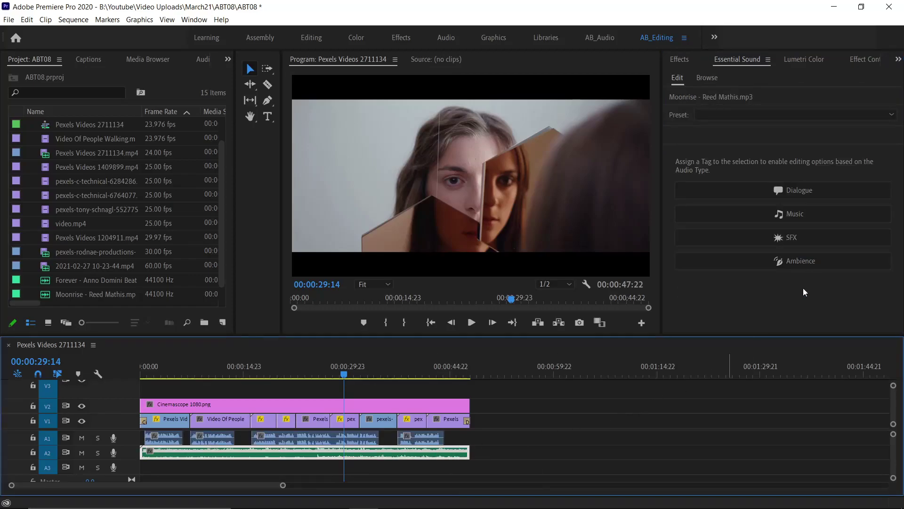
{"action": "left_click", "coordinate": [810, 214]}
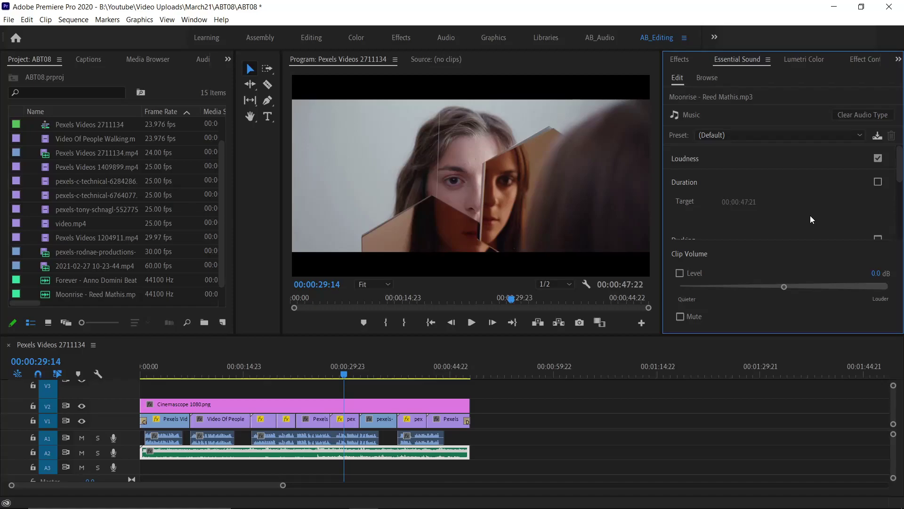
{"action": "scroll", "coordinate": [809, 209], "scroll_direction": "down", "scroll_amount": 2}
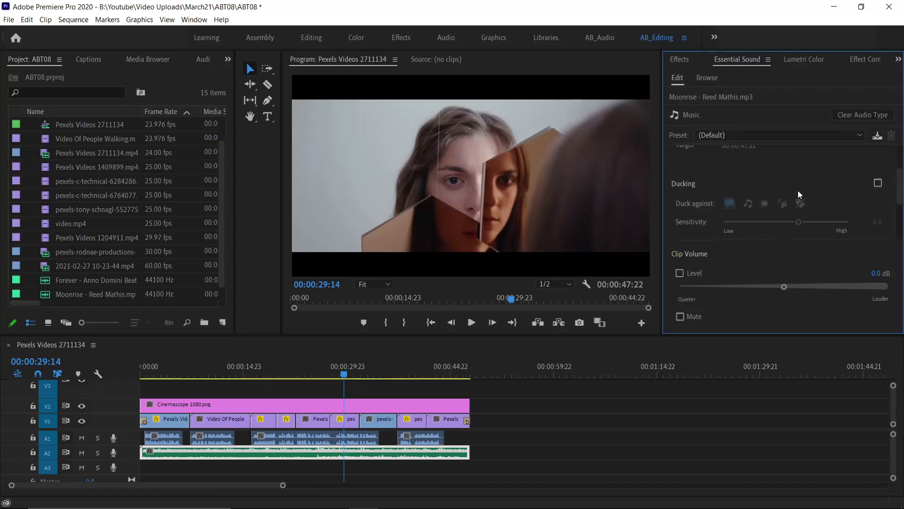
{"action": "left_click", "coordinate": [878, 183]}
- Generate the ducking keyframes for the music clip against dialogue, with sensitivity 6.0, duck amount -18.0 dB and fades 800 ms
{"action": "scroll", "coordinate": [692, 211], "scroll_direction": "down", "scroll_amount": 1}
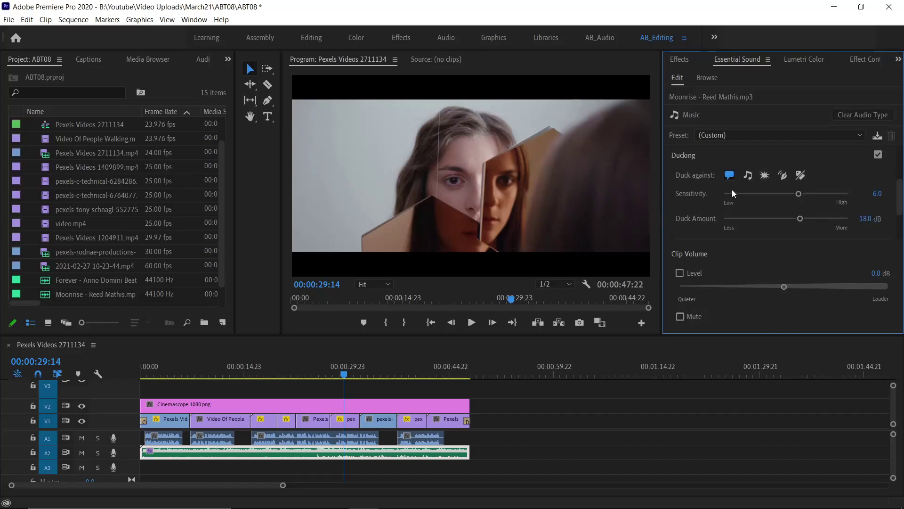
{"action": "scroll", "coordinate": [709, 207], "scroll_direction": "down", "scroll_amount": 1}
{"action": "scroll", "coordinate": [708, 203], "scroll_direction": "down", "scroll_amount": 1}
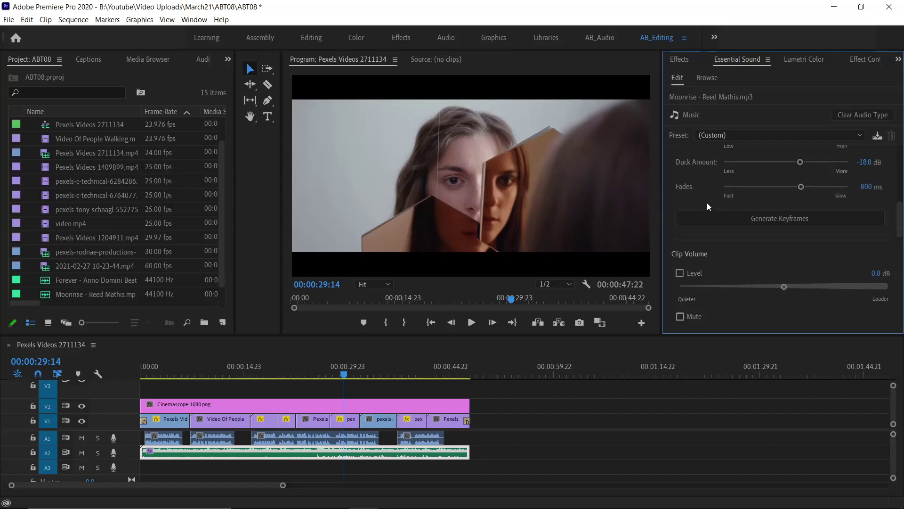
{"action": "left_click", "coordinate": [716, 220]}
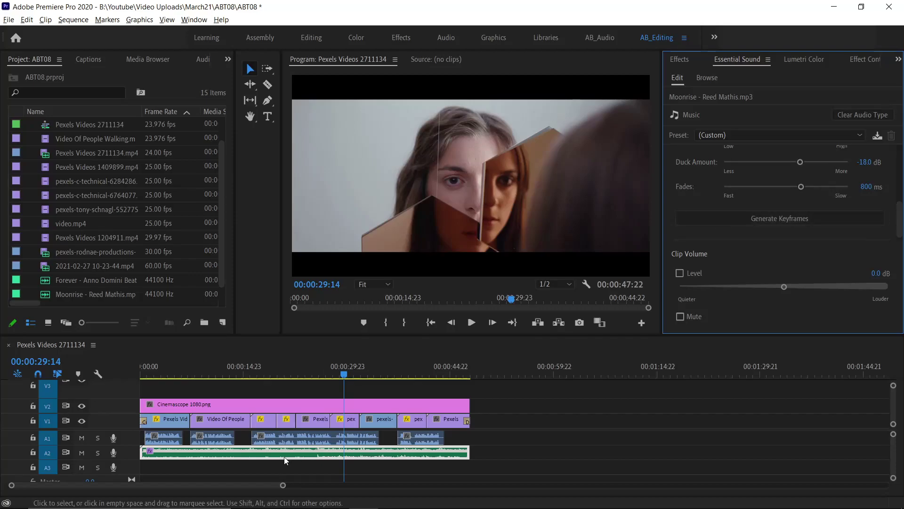
- Examine the generated volume keyframes on the enlarged A2 track and play the sequence from about 12 seconds
{"action": "scroll", "coordinate": [264, 457], "scroll_direction": "up", "scroll_amount": 6}
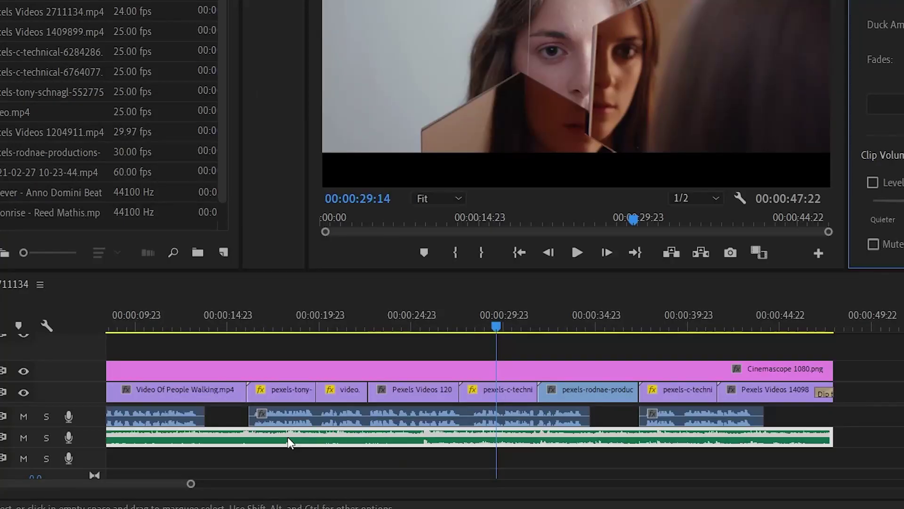
{"action": "scroll", "coordinate": [78, 437], "scroll_direction": "up", "scroll_amount": 4}
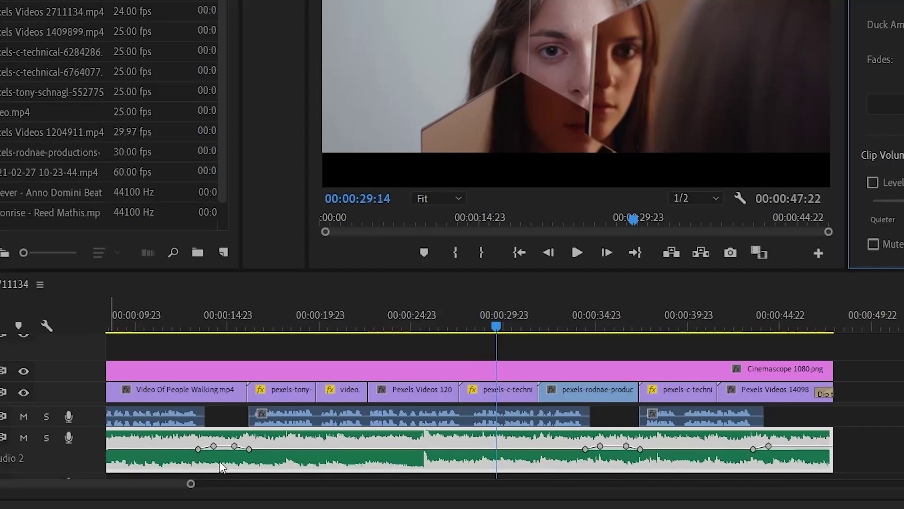
{"action": "left_click_drag", "start_coordinate": [171, 483], "coordinate": [142, 485]}
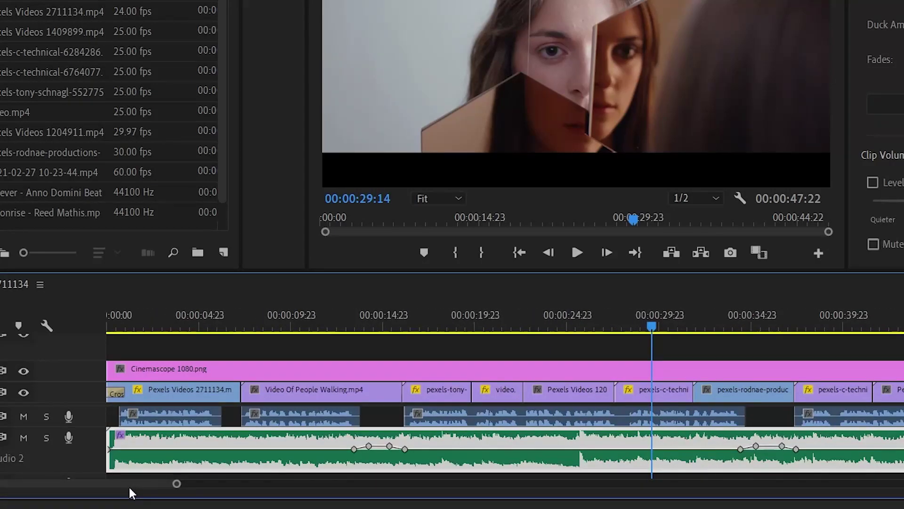
{"action": "left_click", "coordinate": [334, 329]}
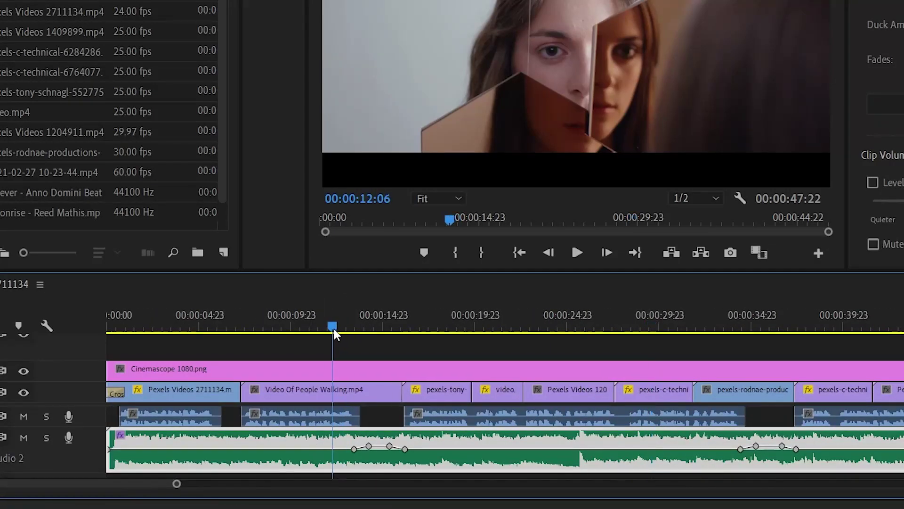
{"action": "left_click_drag", "start_coordinate": [334, 329], "coordinate": [322, 332]}
{"action": "key", "text": "space"}
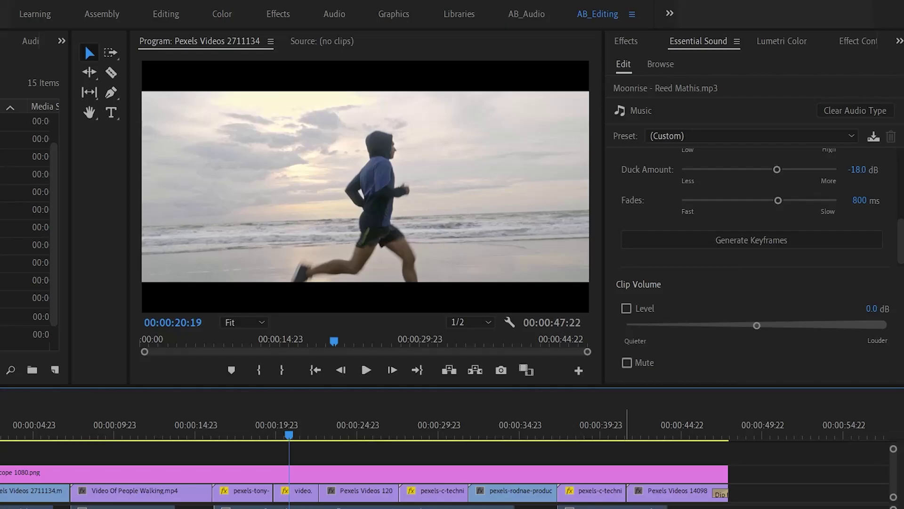
- Set the music's ducking sensitivity to 5.0, duck amount to -30.5 dB and fades to 551 ms, and regenerate its keyframes
{"action": "scroll", "coordinate": [646, 185], "scroll_direction": "up", "scroll_amount": 3}
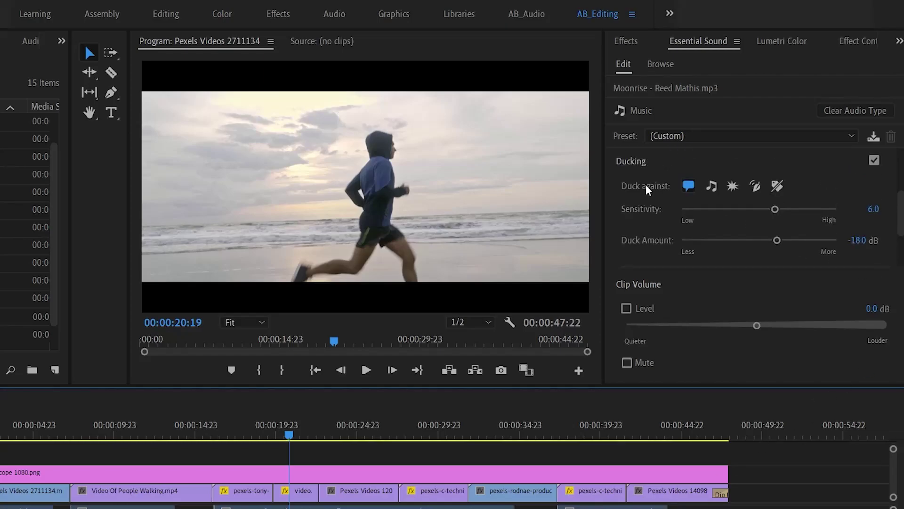
{"action": "left_click_drag", "start_coordinate": [775, 209], "coordinate": [759, 209]}
{"action": "left_click_drag", "start_coordinate": [776, 240], "coordinate": [804, 240]}
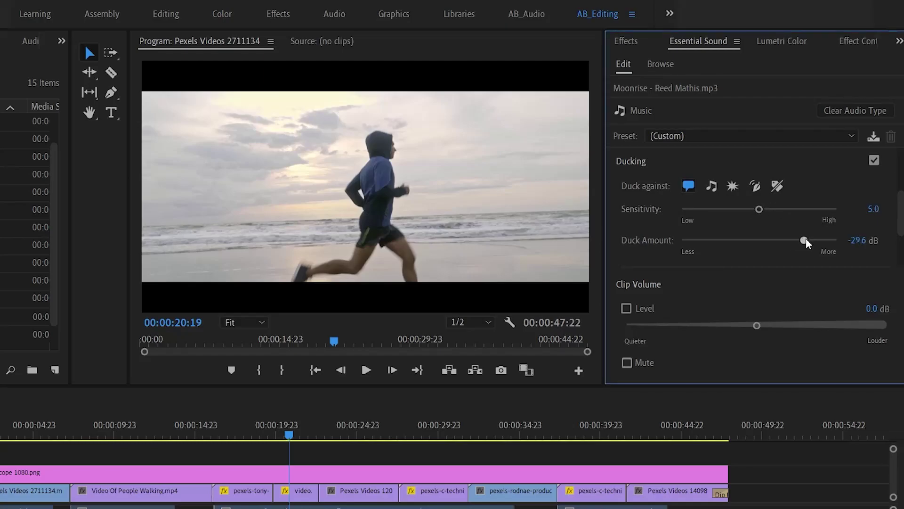
{"action": "scroll", "coordinate": [747, 232], "scroll_direction": "down", "scroll_amount": 1}
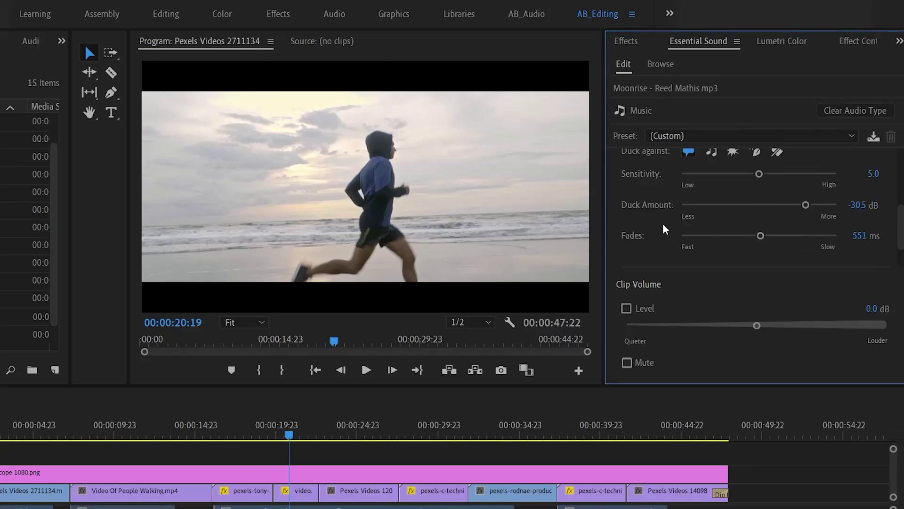
{"action": "scroll", "coordinate": [663, 224], "scroll_direction": "down", "scroll_amount": 1}
{"action": "left_click", "coordinate": [739, 236]}
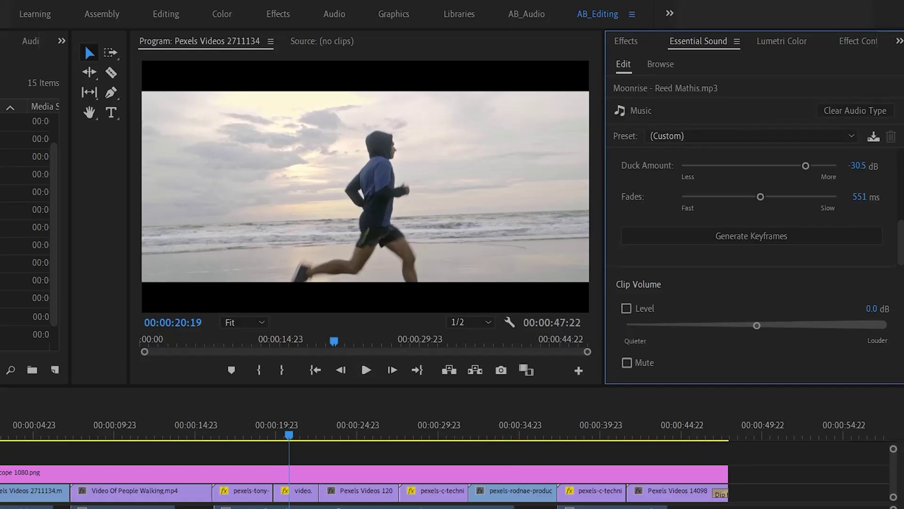
- Expand the Loudness, Repair and Clarity settings of the voice-over clips and enable Dynamics at 3.4
{"action": "left_click_drag", "start_coordinate": [686, 507], "coordinate": [13, 508]}
{"action": "left_click", "coordinate": [589, 188]}
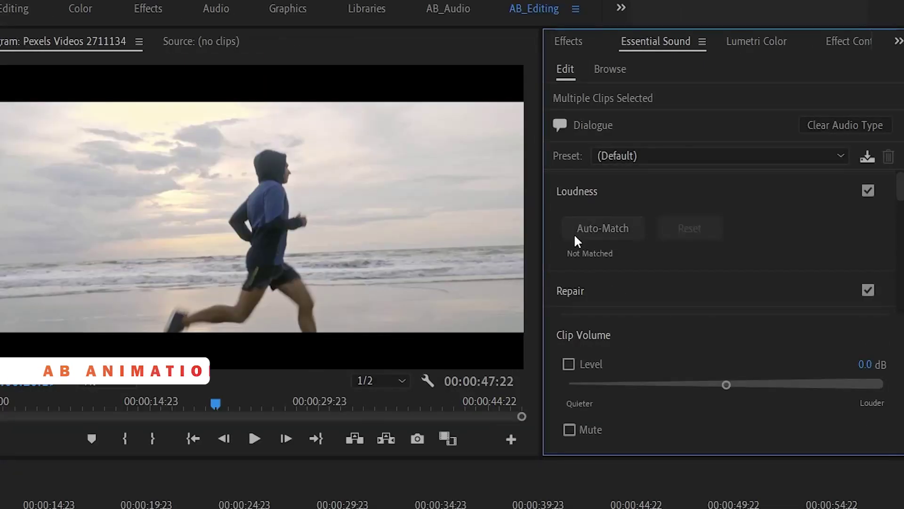
{"action": "left_click", "coordinate": [592, 292]}
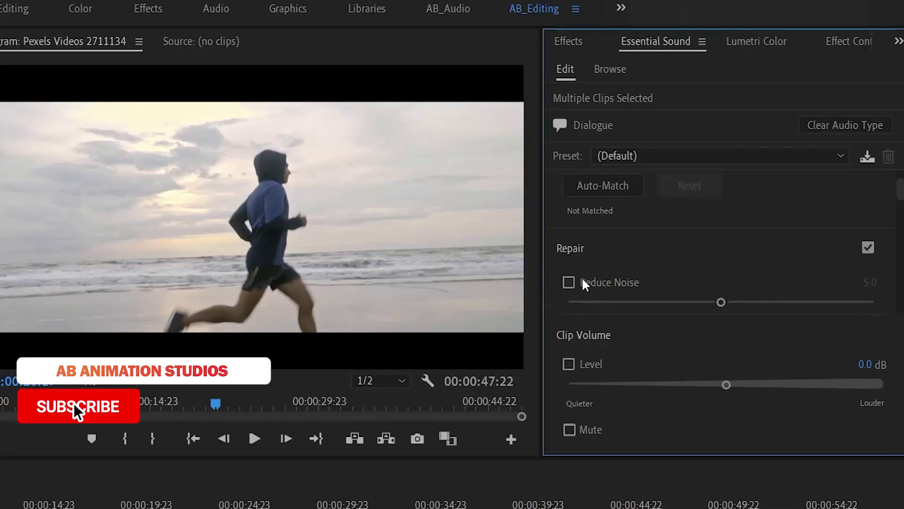
{"action": "scroll", "coordinate": [627, 277], "scroll_direction": "down", "scroll_amount": 6}
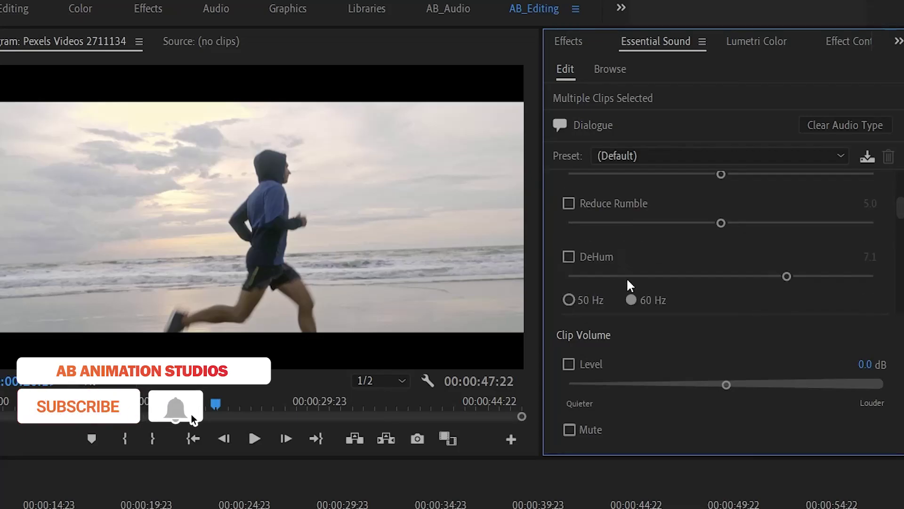
{"action": "left_click", "coordinate": [609, 270]}
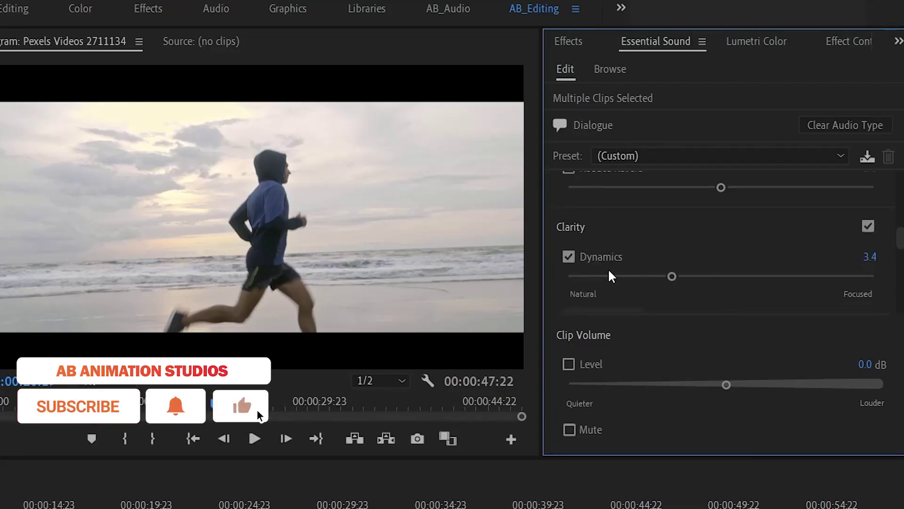
{"action": "scroll", "coordinate": [646, 304], "scroll_direction": "down", "scroll_amount": 3}
{"action": "scroll", "coordinate": [618, 282], "scroll_direction": "down", "scroll_amount": 5}
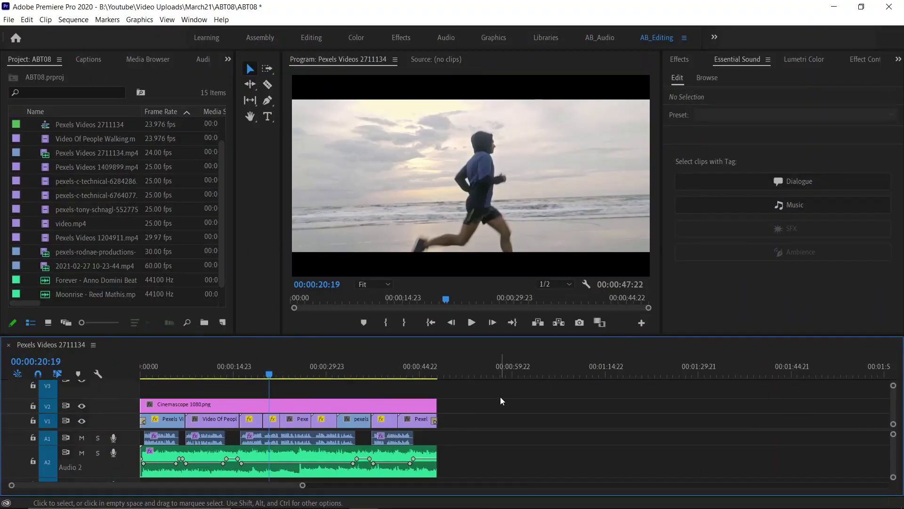
- Collect the project files into B:\Youtube\Video Uploads\March21\ABT08 with Project Manager, calculating the resulting size and agreeing to save the project
{"action": "left_click_drag", "start_coordinate": [500, 396], "coordinate": [158, 473]}
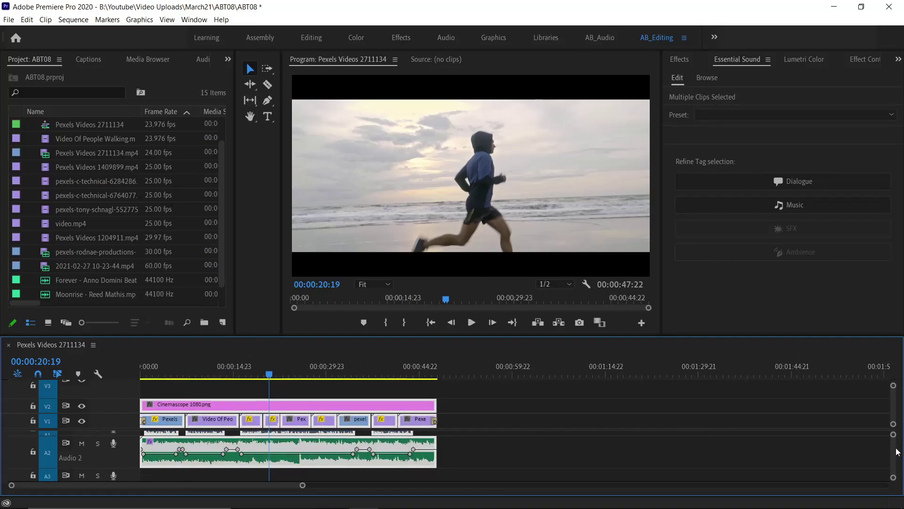
{"action": "left_click_drag", "start_coordinate": [895, 449], "coordinate": [897, 439]}
{"action": "left_click", "coordinate": [8, 20]}
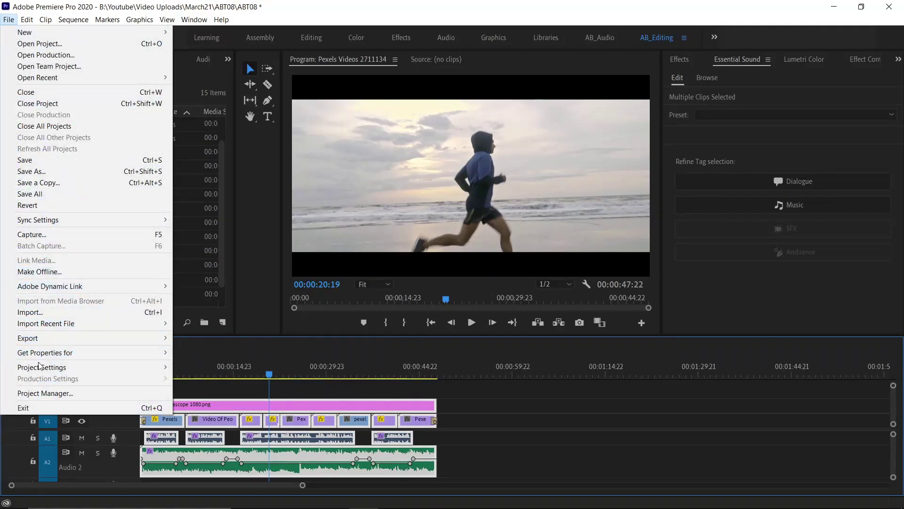
{"action": "left_click", "coordinate": [41, 394]}
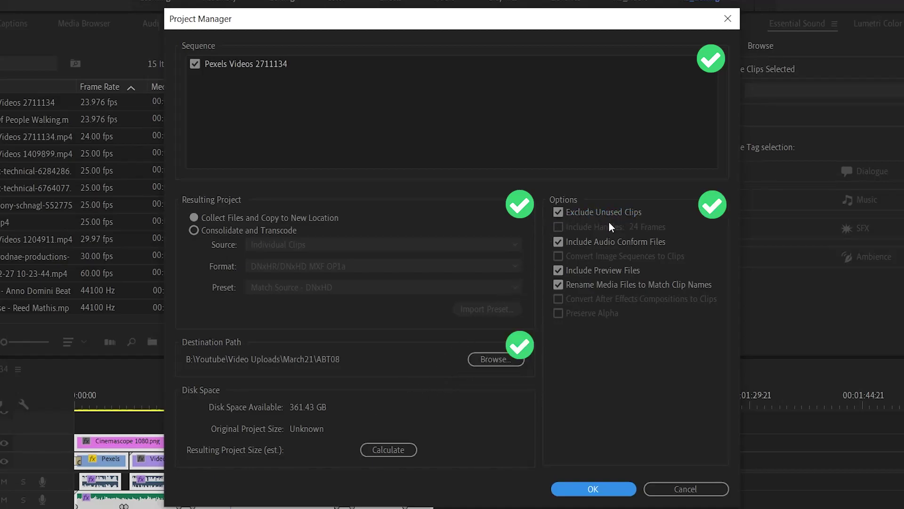
{"action": "left_click", "coordinate": [374, 448]}
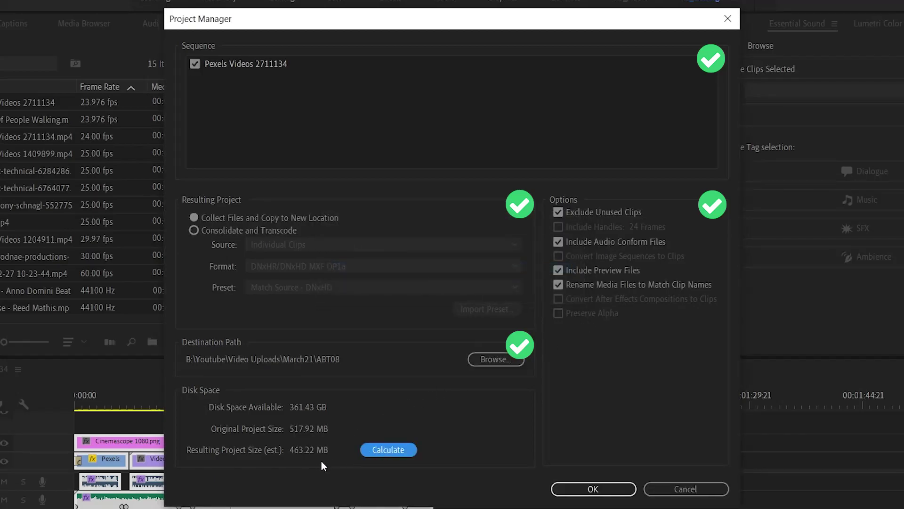
{"action": "left_click", "coordinate": [587, 489]}
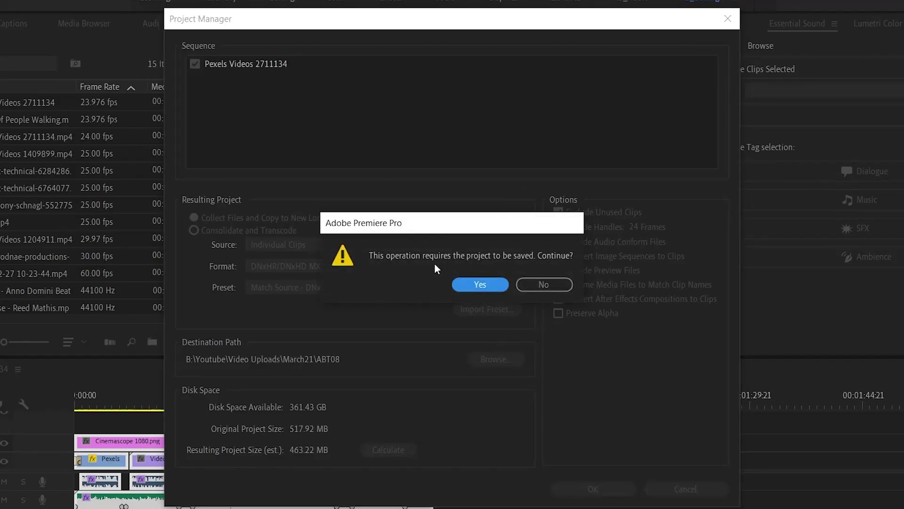
{"action": "left_click", "coordinate": [476, 285]}
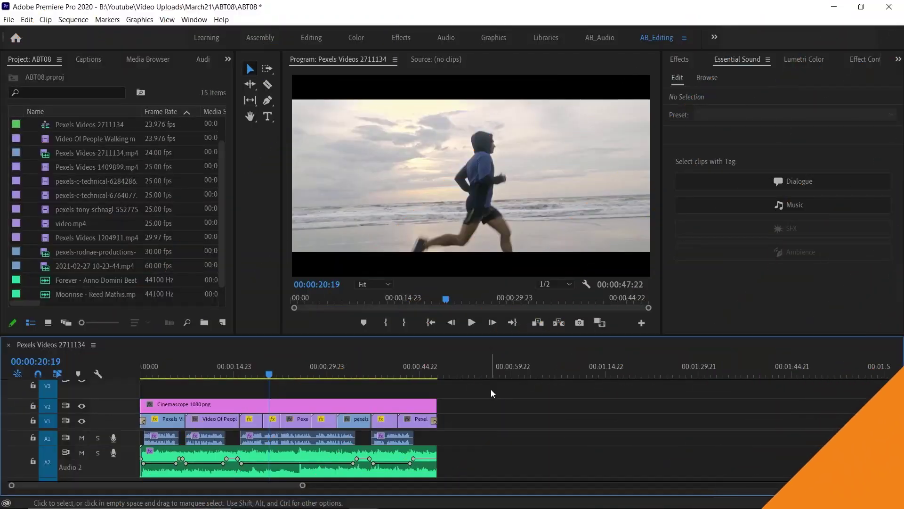
- Nest all the video clips on V1 together with the Cinemascope overlay on V2 into a sequence named Video
{"action": "left_click_drag", "start_coordinate": [487, 392], "coordinate": [158, 426]}
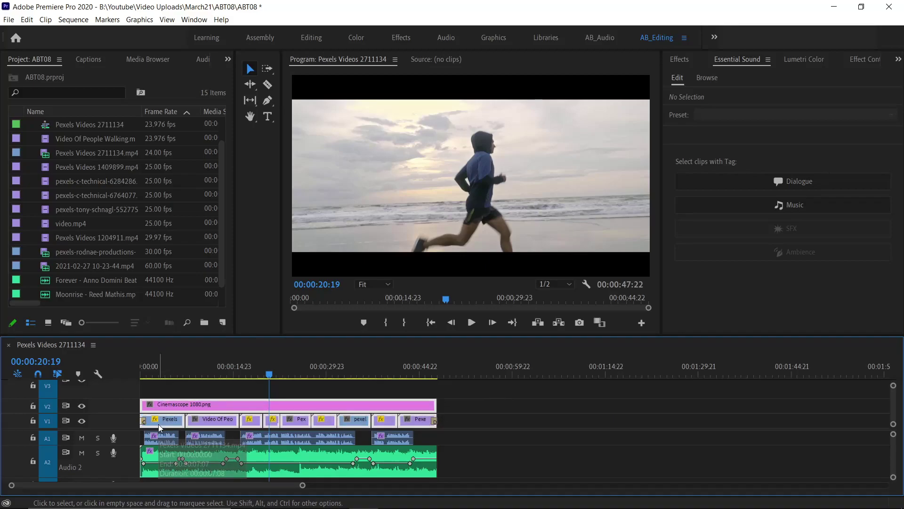
{"action": "left_click", "coordinate": [504, 409]}
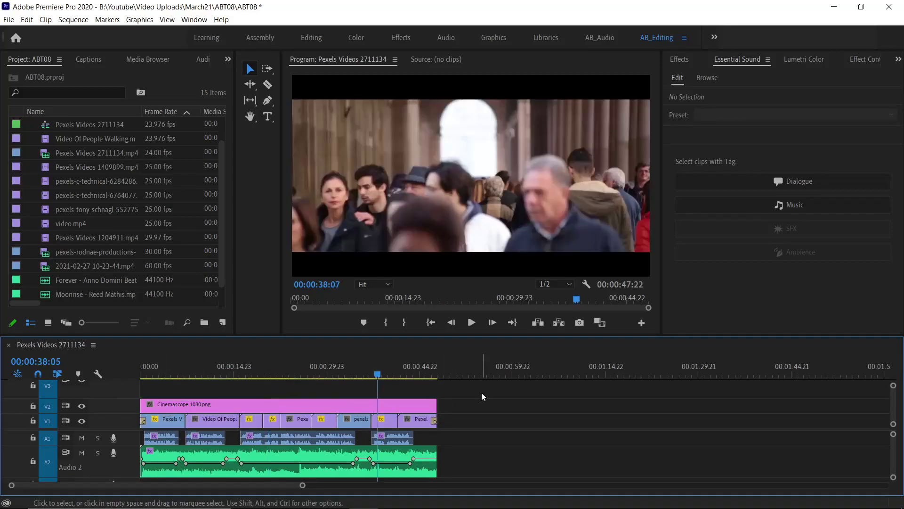
{"action": "left_click_drag", "start_coordinate": [482, 392], "coordinate": [170, 418]}
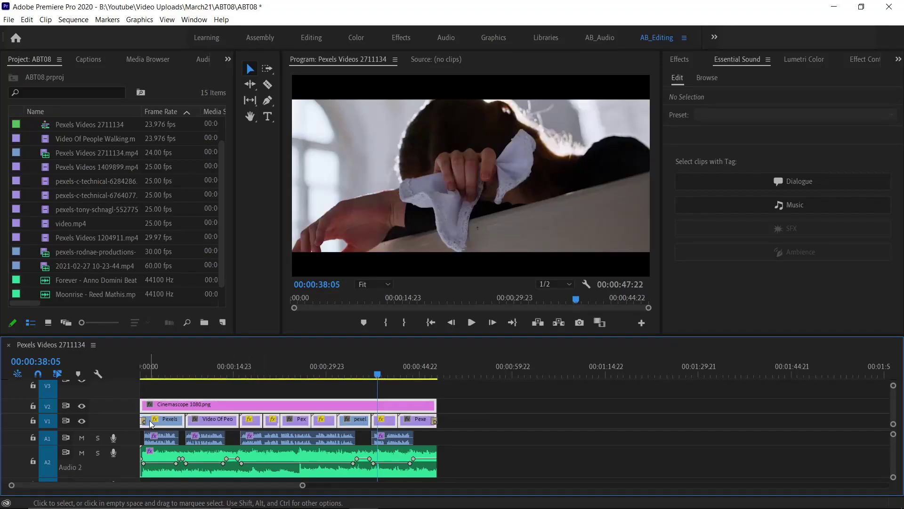
{"action": "right_click", "coordinate": [191, 404]}
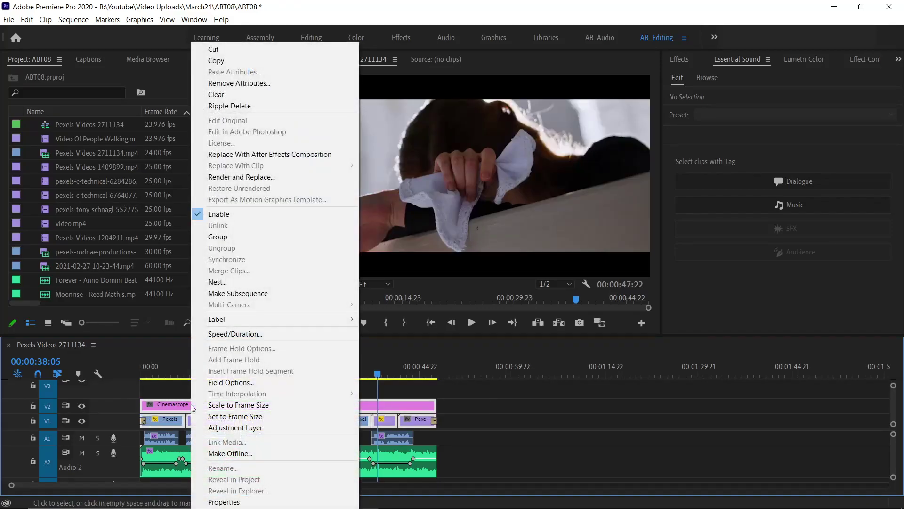
{"action": "left_click", "coordinate": [258, 284]}
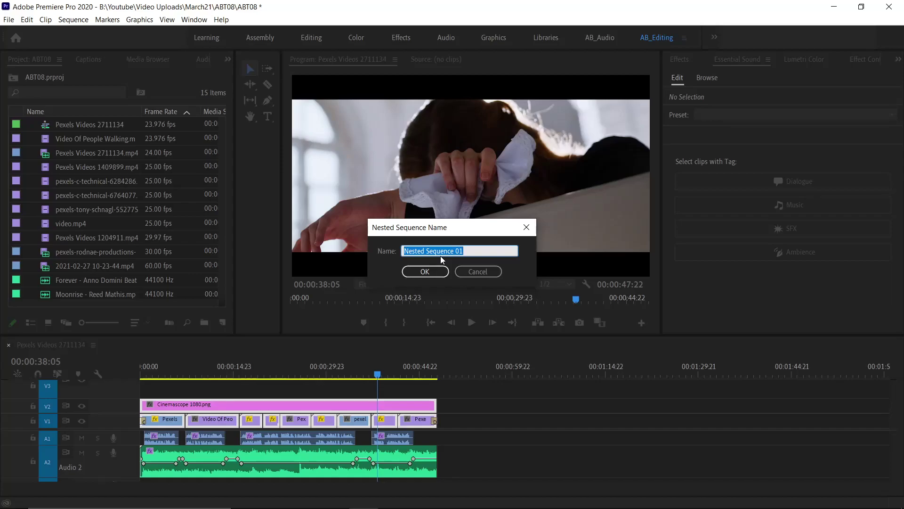
{"action": "type", "text": "Video"}
{"action": "key", "text": "Return"}
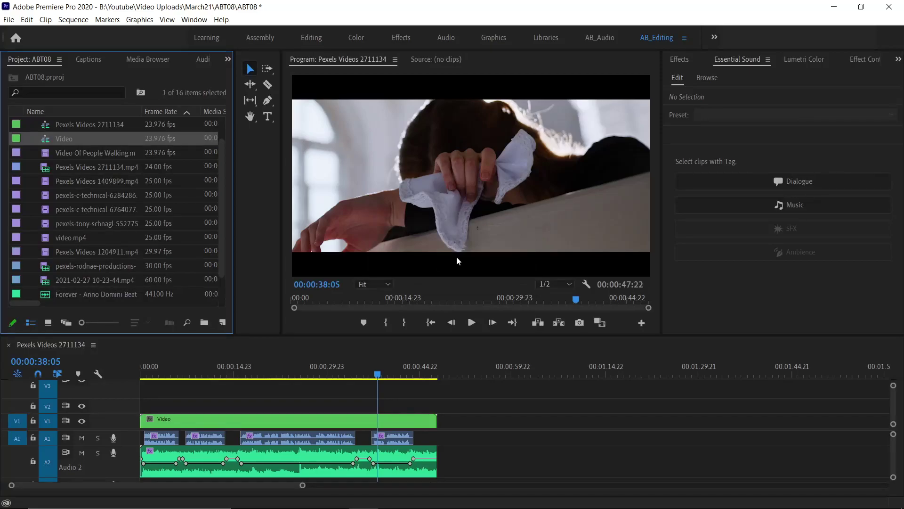
- Open the nested Video sequence to examine its clips, switching between it and the main sequence
{"action": "left_click", "coordinate": [182, 422]}
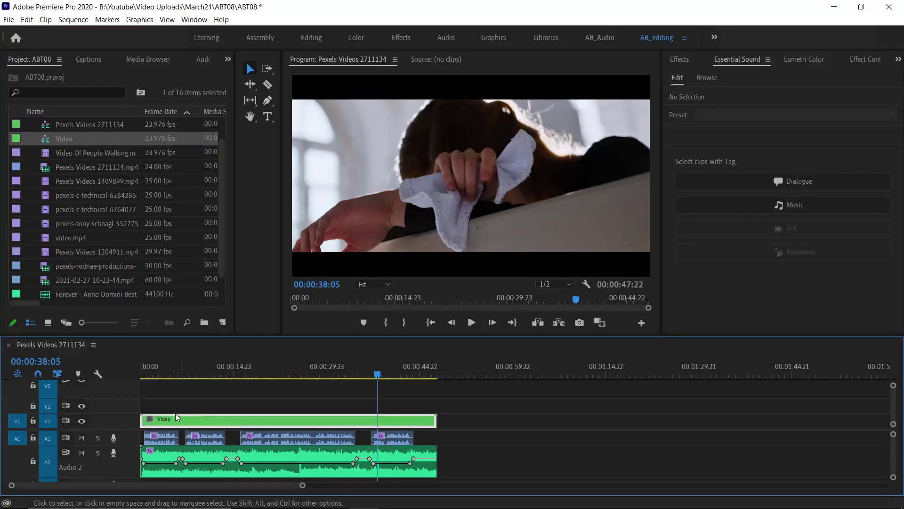
{"action": "double_click", "coordinate": [210, 421]}
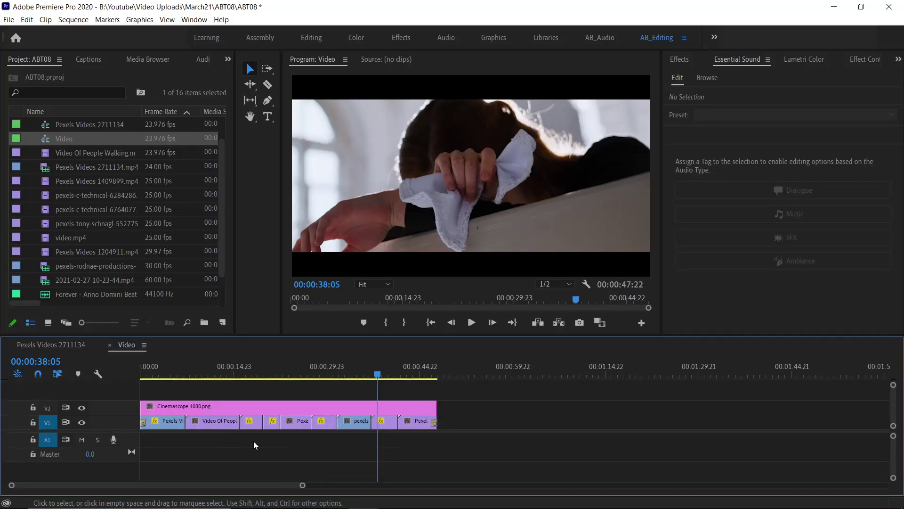
{"action": "left_click", "coordinate": [66, 344]}
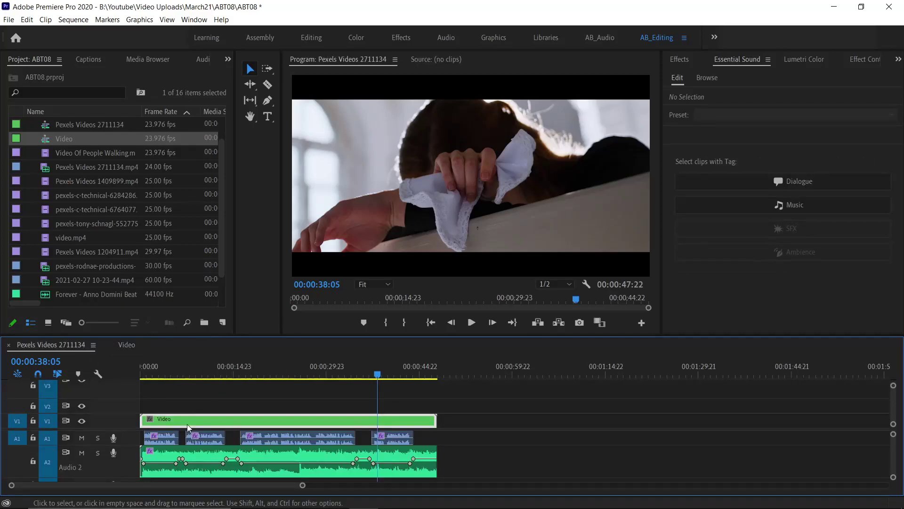
{"action": "left_click", "coordinate": [127, 345]}
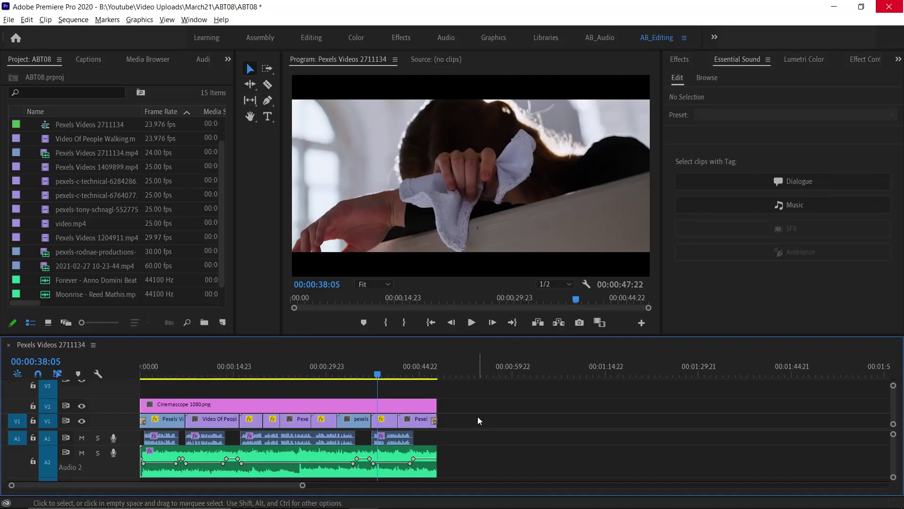
- Replace the pexels-rodnae-productions clip at 00:00:33:18 with a linked After Effects composition
{"action": "left_click", "coordinate": [351, 370]}
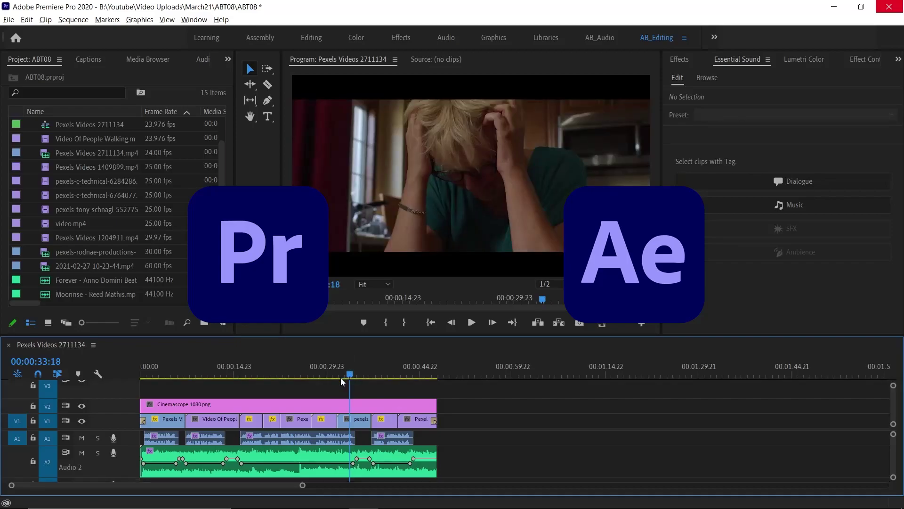
{"action": "left_click", "coordinate": [355, 421]}
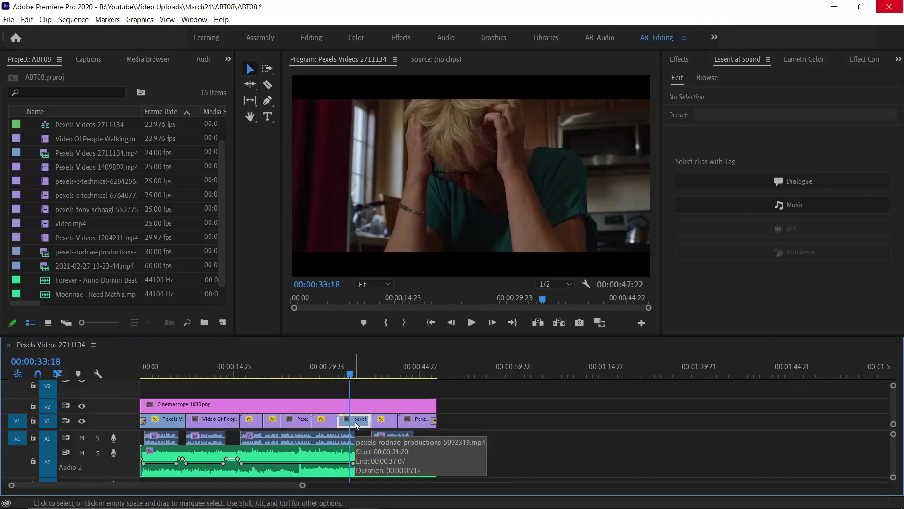
{"action": "right_click", "coordinate": [354, 421]}
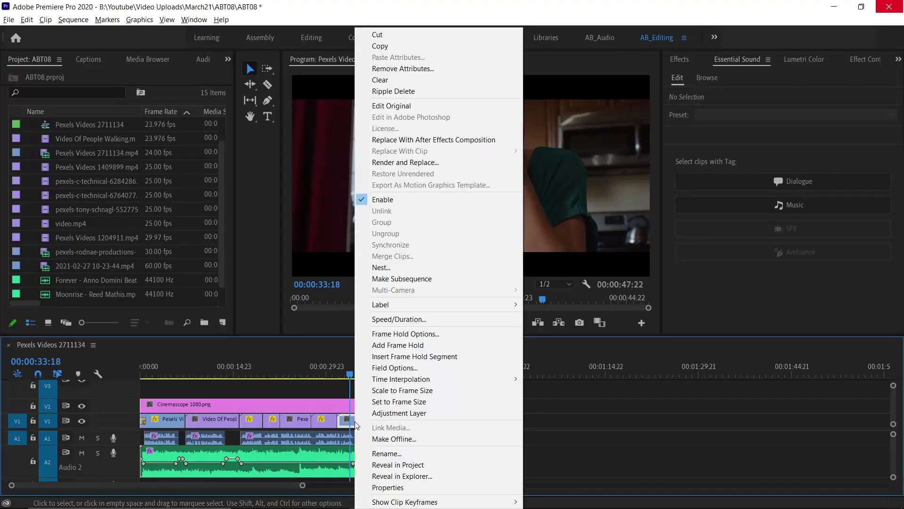
{"action": "left_click", "coordinate": [418, 140]}
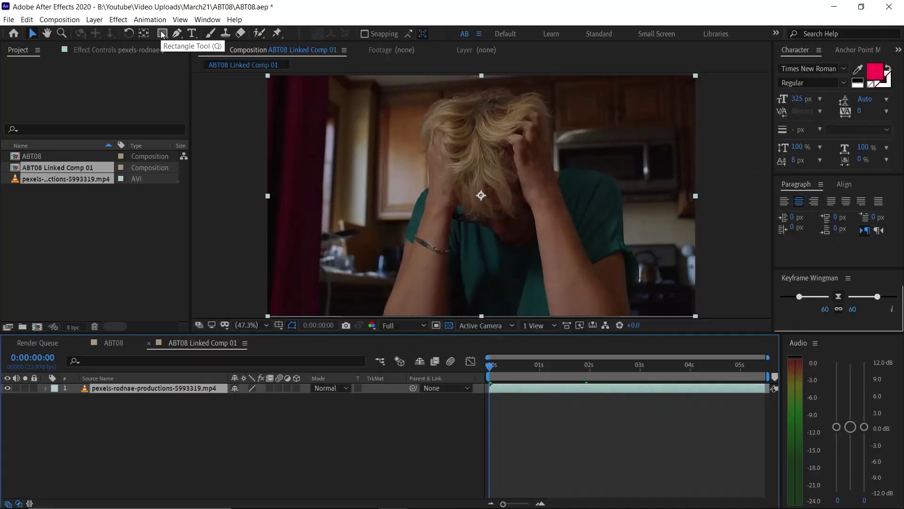
- Draw a rectangle as a new shape layer in the lower left of the linked composition and fill it red
{"action": "left_click", "coordinate": [162, 33]}
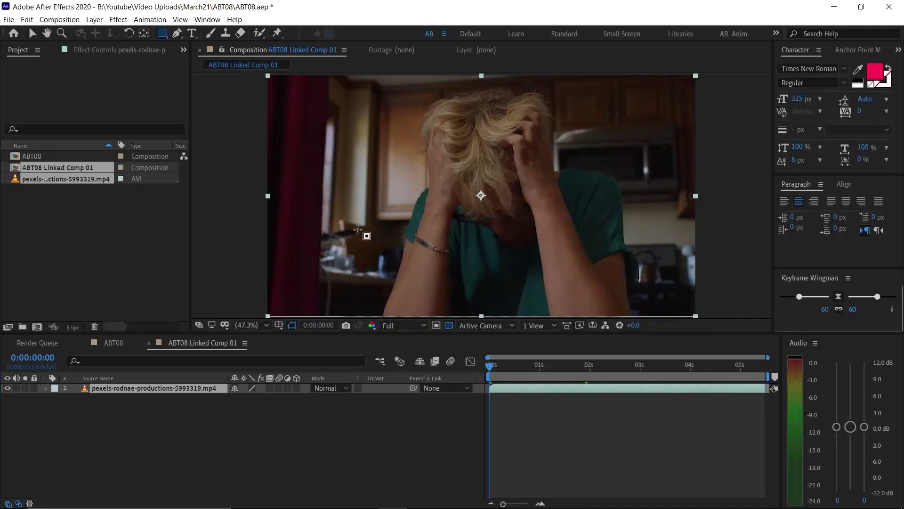
{"action": "left_click", "coordinate": [282, 436]}
{"action": "left_click_drag", "start_coordinate": [298, 237], "coordinate": [412, 296]}
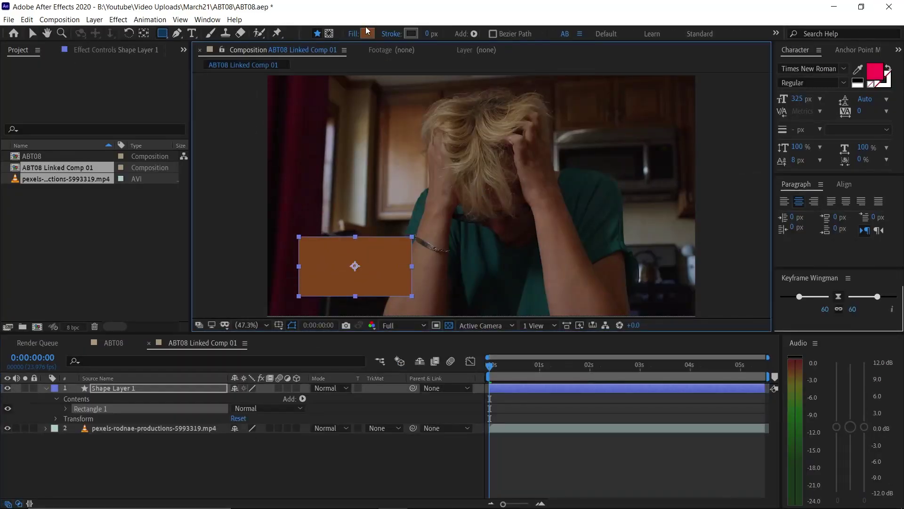
{"action": "left_click", "coordinate": [368, 32]}
{"action": "left_click", "coordinate": [285, 291]}
{"action": "left_click", "coordinate": [266, 296]}
{"action": "left_click", "coordinate": [380, 288]}
{"action": "left_click", "coordinate": [32, 34]}
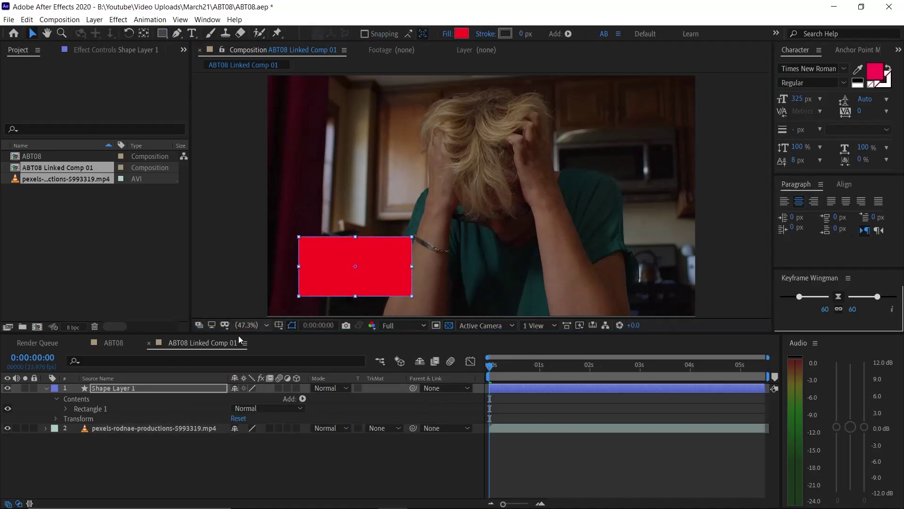
{"action": "left_click", "coordinate": [247, 311]}
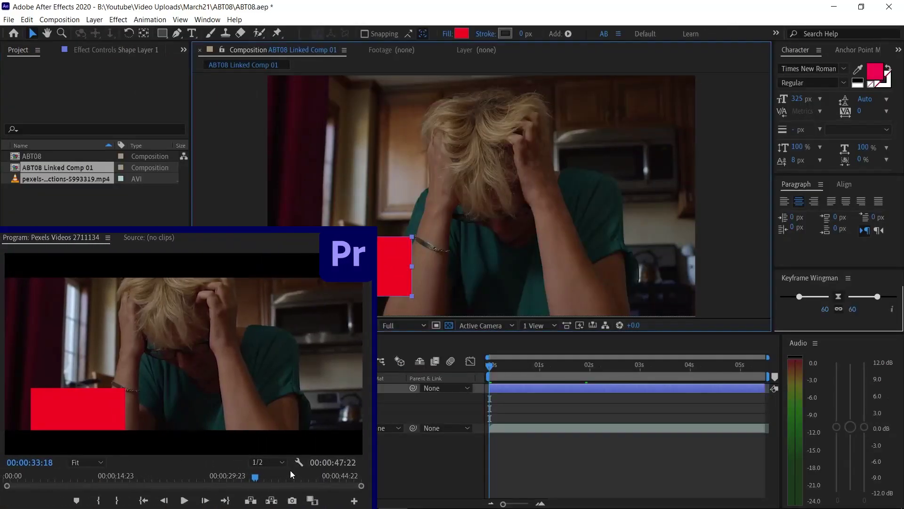
{"action": "left_click", "coordinate": [483, 277]}
{"action": "left_click_drag", "start_coordinate": [482, 277], "coordinate": [335, 177]}
{"action": "key", "text": "ctrl+d"}
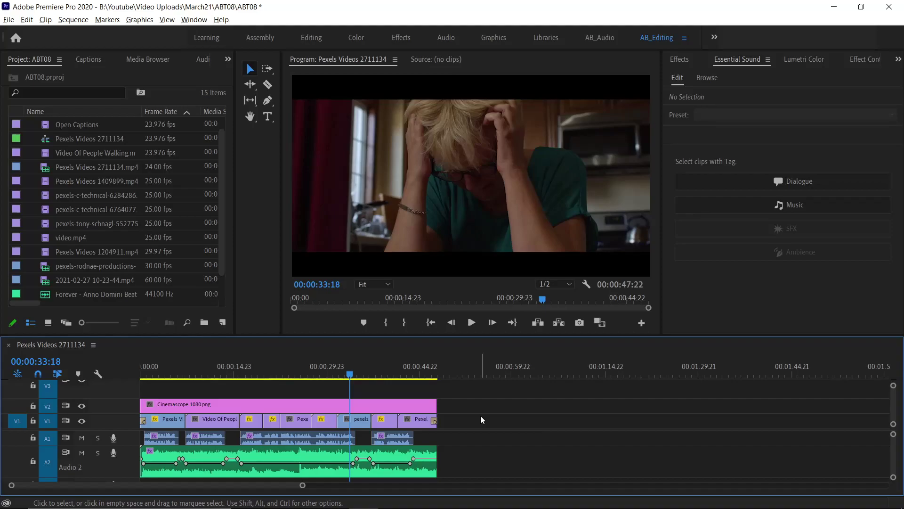
- Create an Open Captions item at 1920 × 1080, 23.976 fps and square pixels, with the playhead at the sequence start
{"action": "left_click_drag", "start_coordinate": [322, 374], "coordinate": [118, 381]}
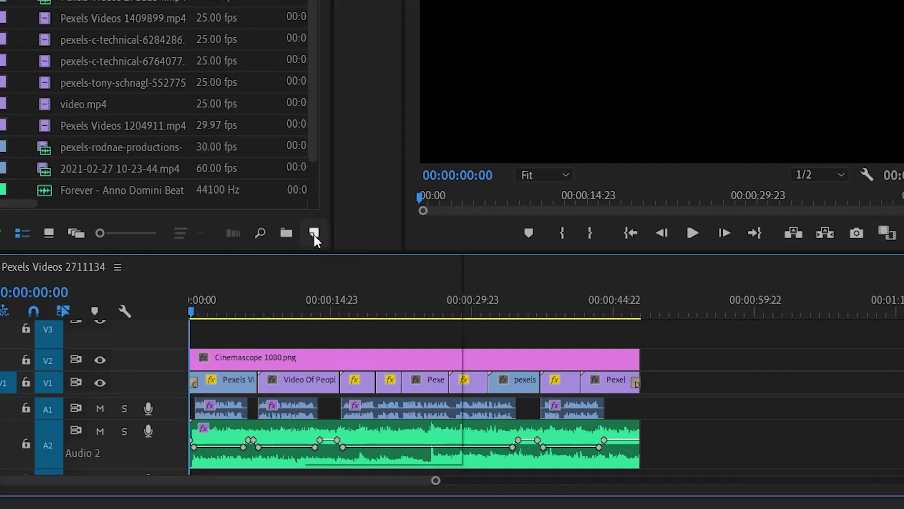
{"action": "left_click", "coordinate": [314, 233]}
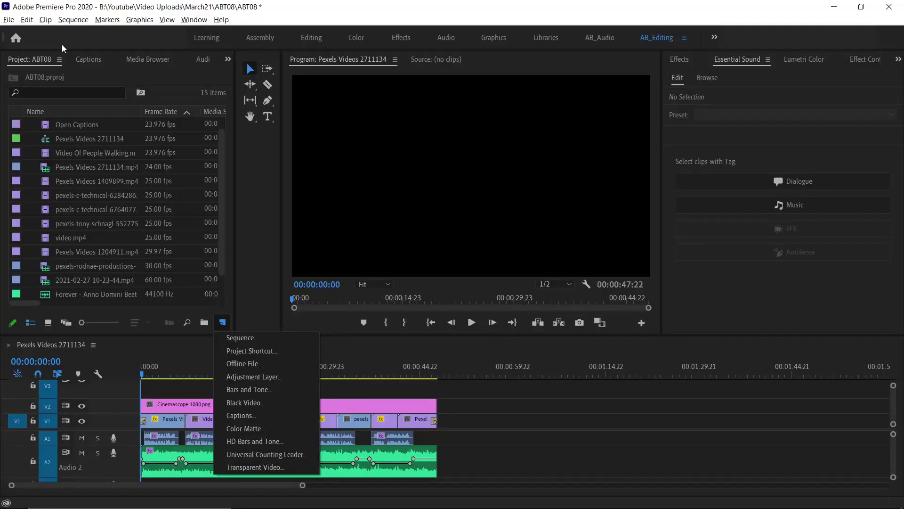
{"action": "left_click", "coordinate": [9, 22]}
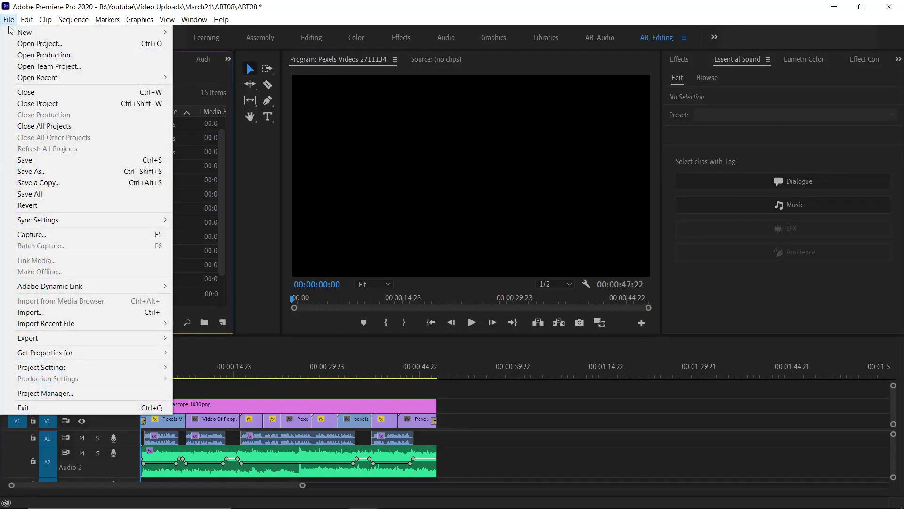
{"action": "mouse_move", "coordinate": [51, 33]}
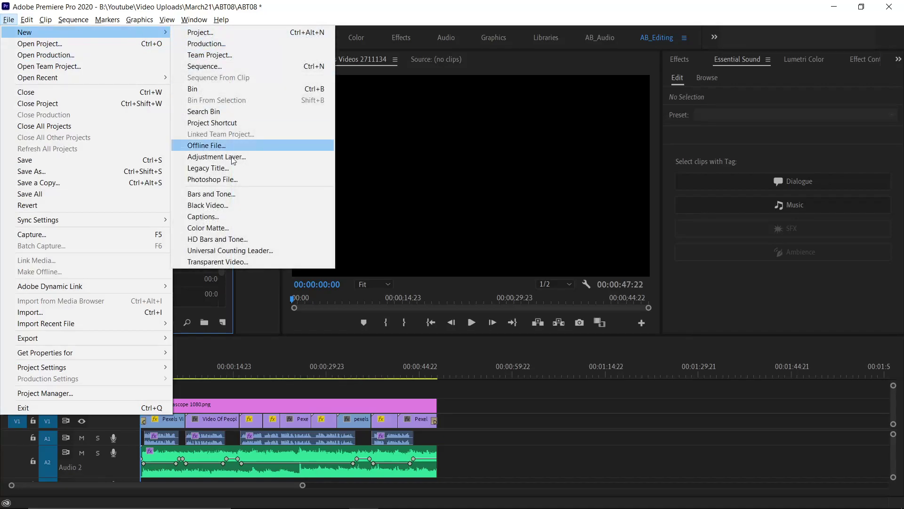
{"action": "left_click", "coordinate": [235, 217]}
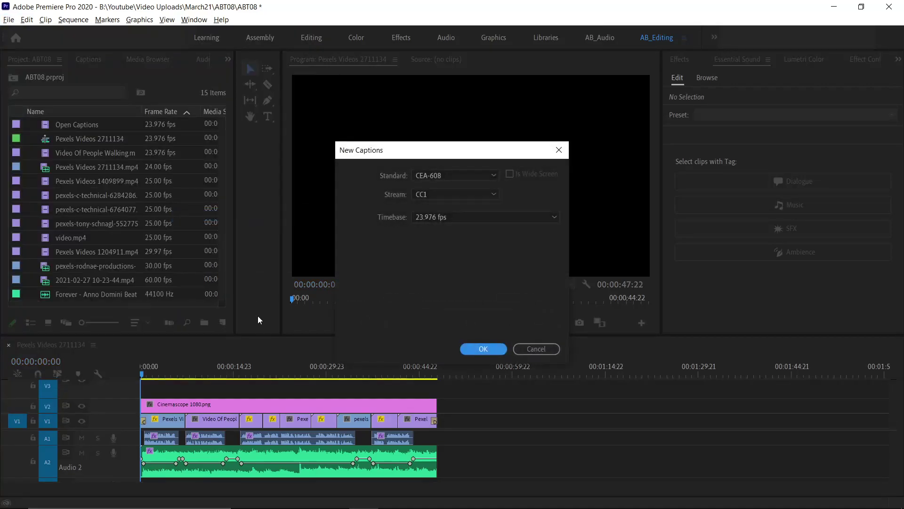
{"action": "left_click", "coordinate": [434, 176]}
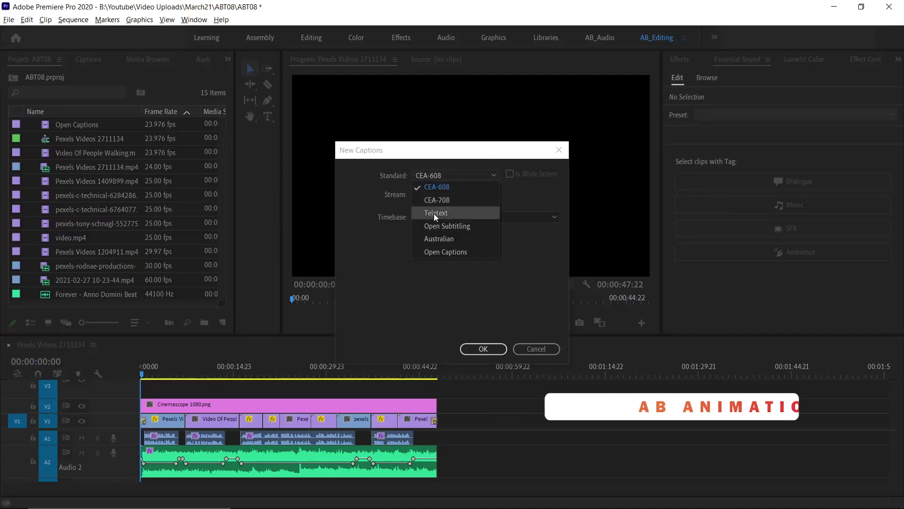
{"action": "left_click", "coordinate": [482, 257]}
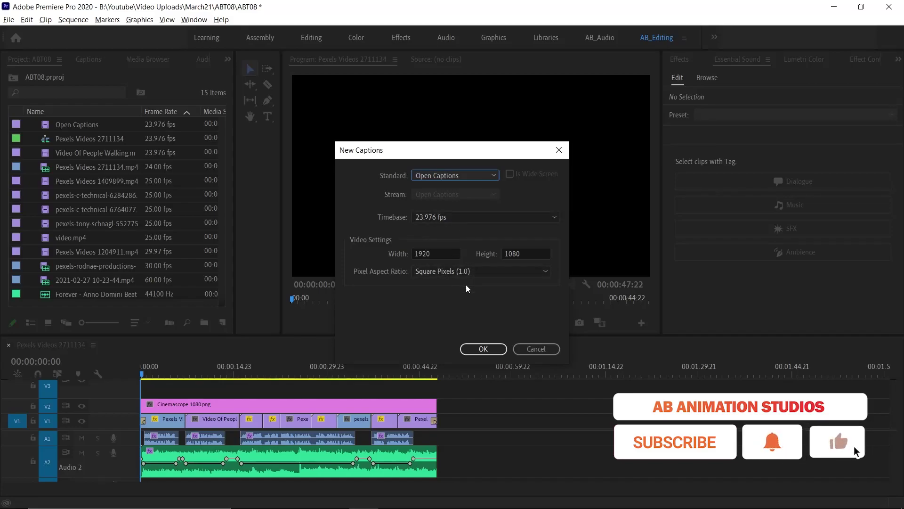
{"action": "left_click", "coordinate": [476, 348]}
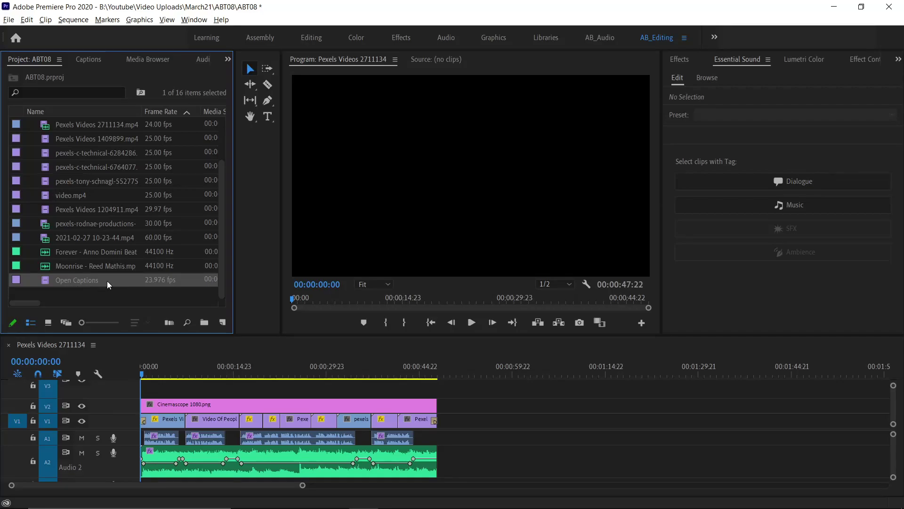
- Place the new Open Captions item on V3 at the sequence start and open its caption text for editing
{"action": "left_click_drag", "start_coordinate": [71, 276], "coordinate": [148, 395]}
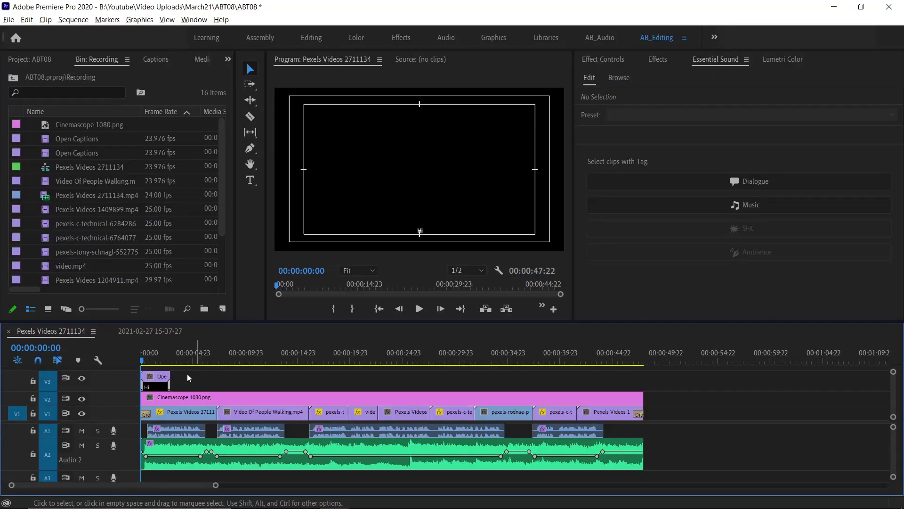
{"action": "double_click", "coordinate": [159, 380]}
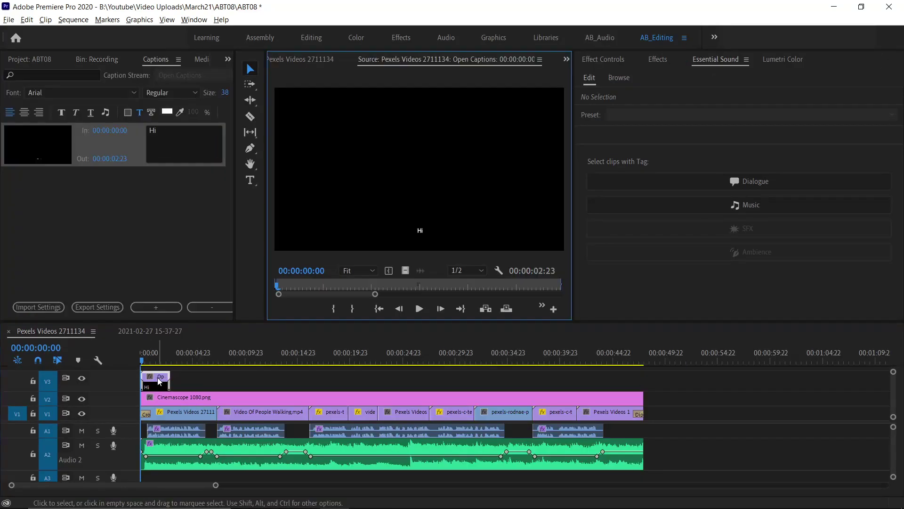
{"action": "left_click", "coordinate": [160, 132]}
{"action": "left_click_drag", "start_coordinate": [161, 133], "coordinate": [143, 131]}
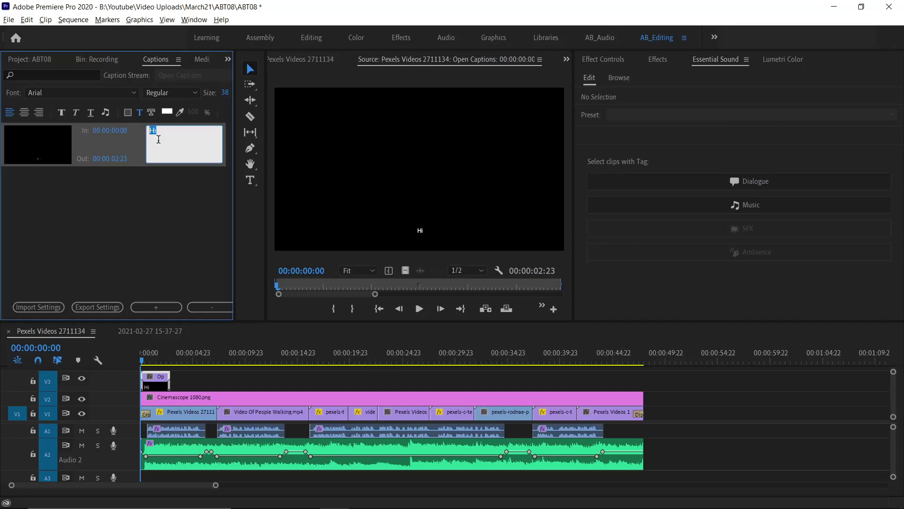
{"action": "left_click", "coordinate": [175, 215]}
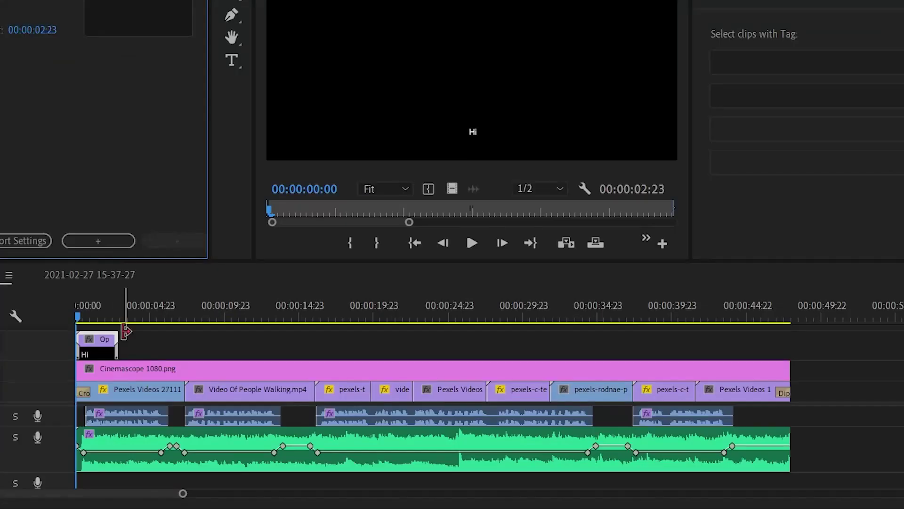
- Extend the Open Captions clip to the end of the sequence and its first caption to 00:00:03:22
{"action": "left_click_drag", "start_coordinate": [126, 337], "coordinate": [790, 347]}
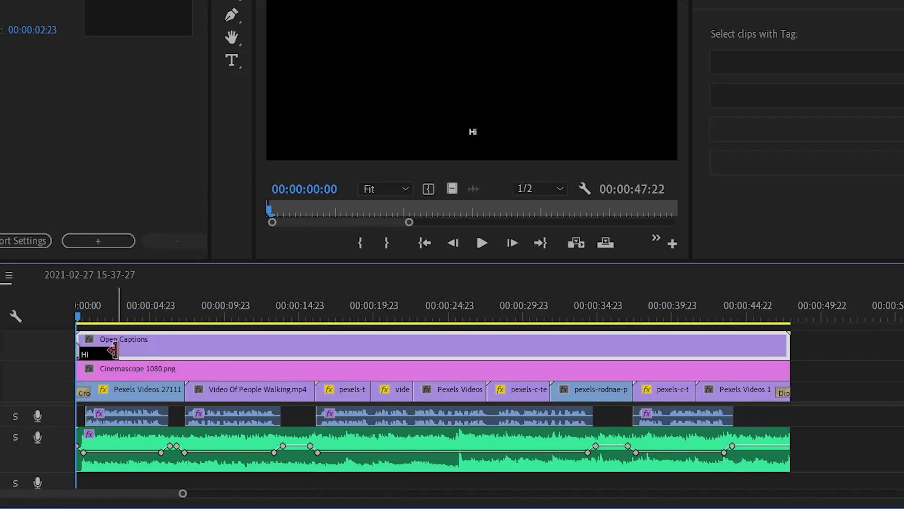
{"action": "mouse_move", "coordinate": [135, 351]}
{"action": "left_mouse_down"}
{"action": "mouse_move", "coordinate": [153, 352]}
{"action": "mouse_move", "coordinate": [133, 352]}
{"action": "left_mouse_up"}
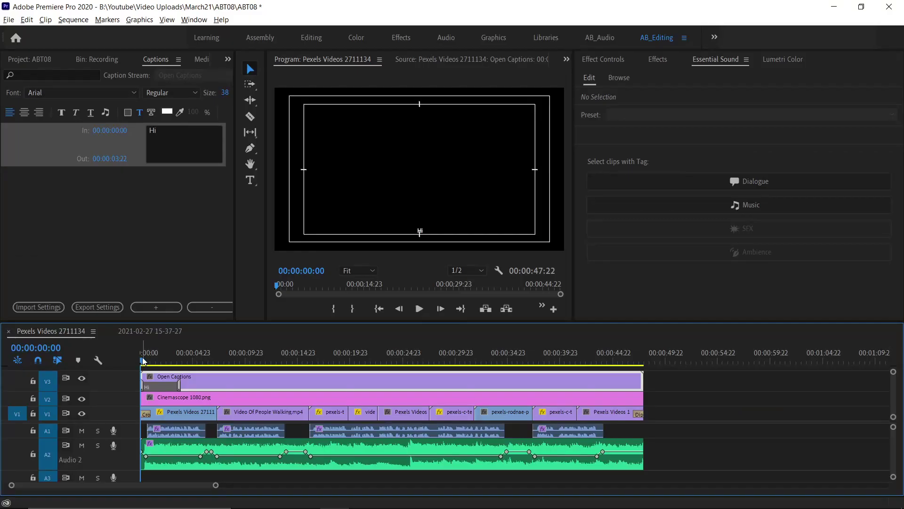
- Add a second caption reading "Welcome" and preview it in the sequence at 00:00:04:01
{"action": "left_click", "coordinate": [149, 306]}
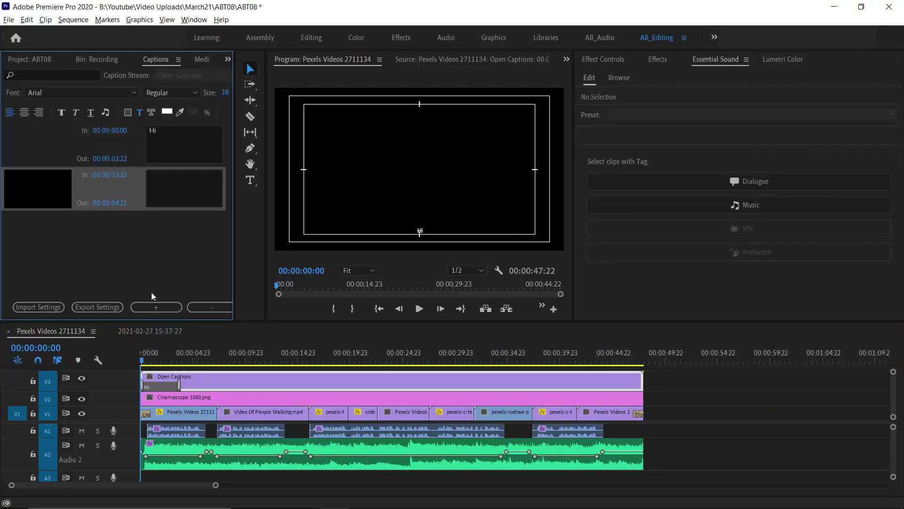
{"action": "left_click", "coordinate": [172, 188]}
{"action": "type", "text": "Welcome"}
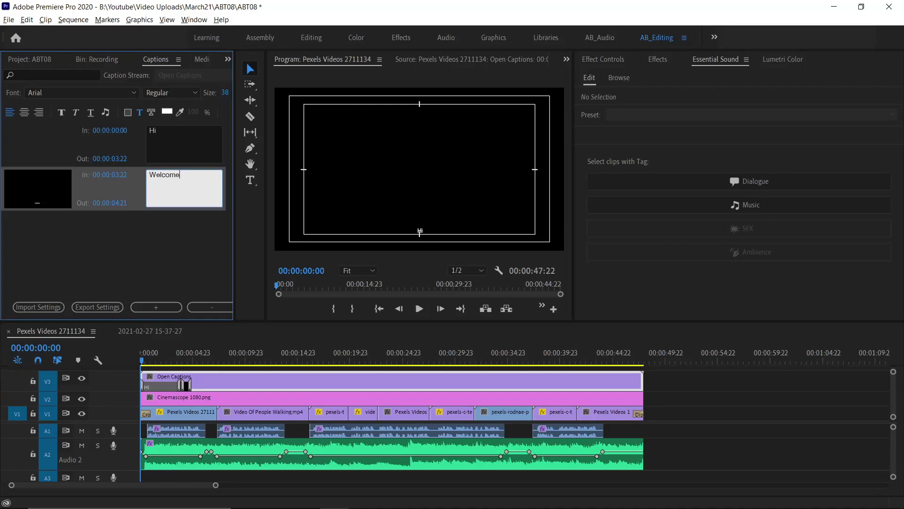
{"action": "left_click_drag", "start_coordinate": [151, 355], "coordinate": [183, 361]}
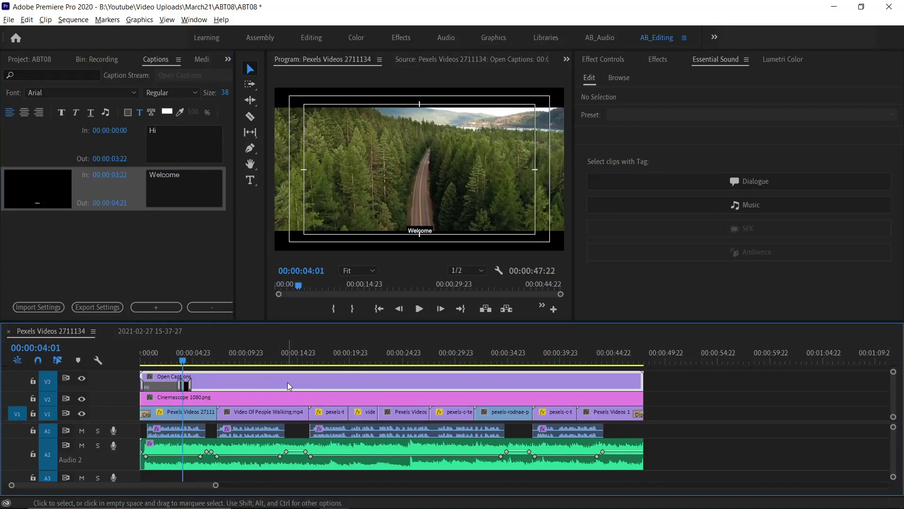
- Add two more blank captions after the "Welcome" caption
{"action": "left_click", "coordinate": [162, 304]}
{"action": "left_click", "coordinate": [162, 305]}
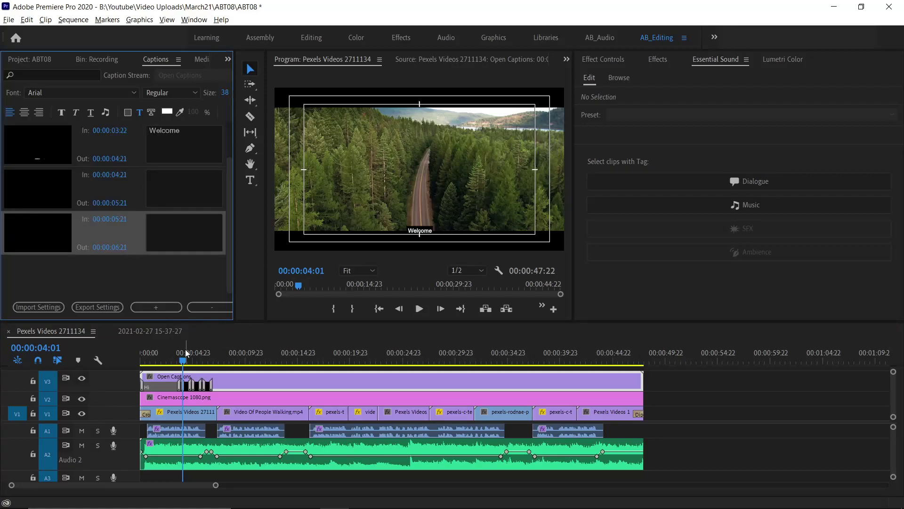